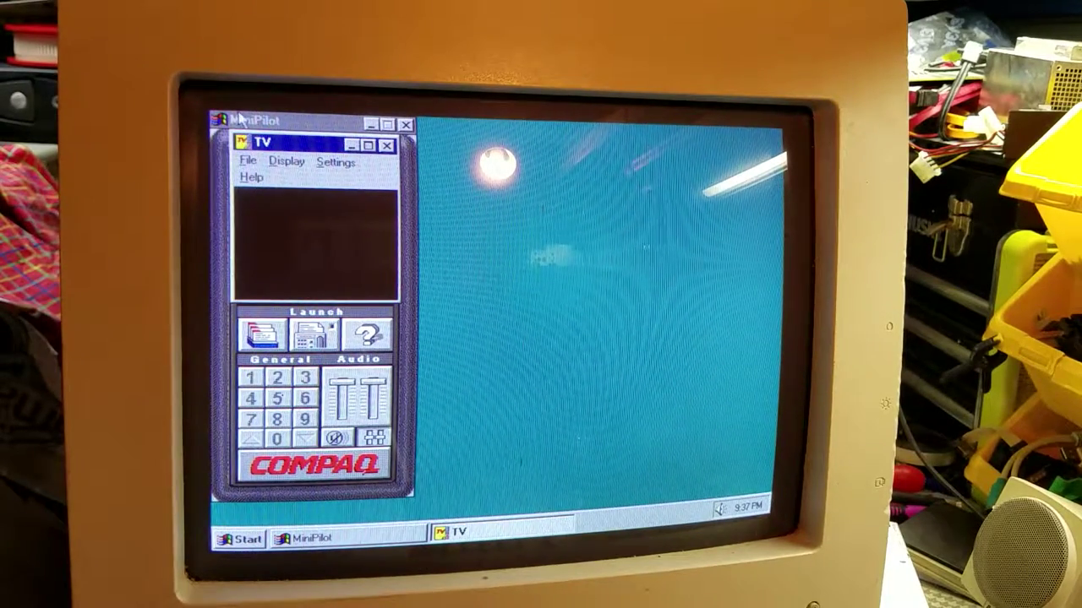
Move the TV viewer onto the desktop and switch its source to video.
left_click_drag(289, 152, 515, 227)
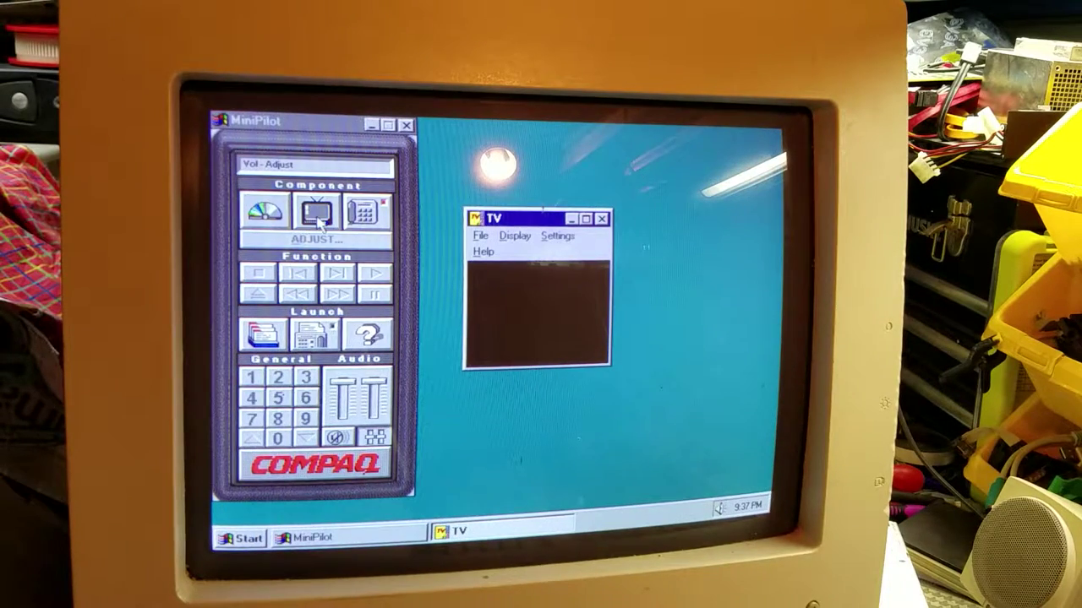
left_click(318, 214)
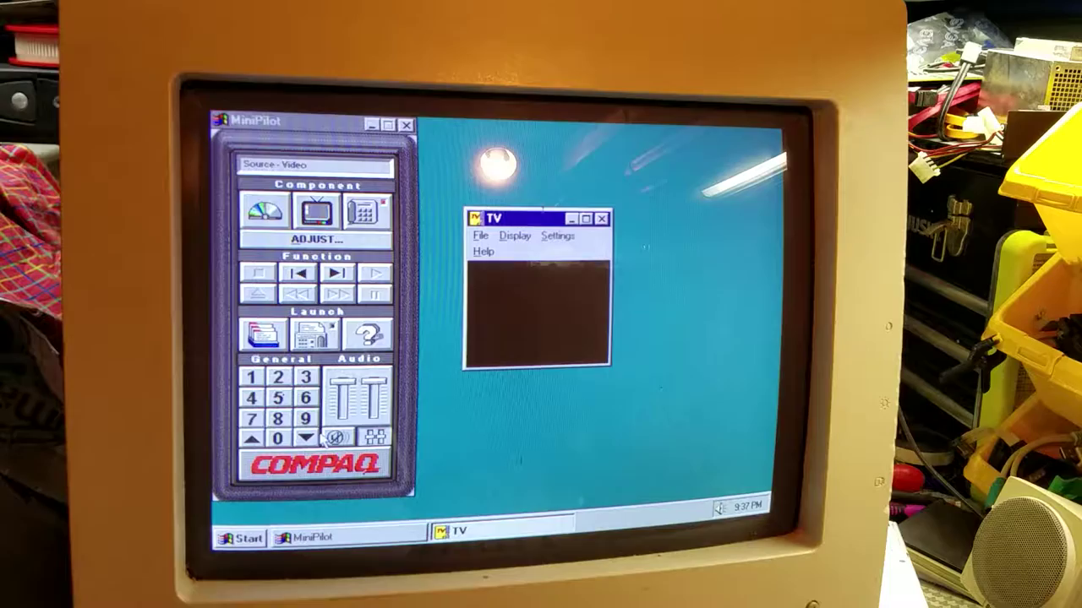
left_click(306, 437)
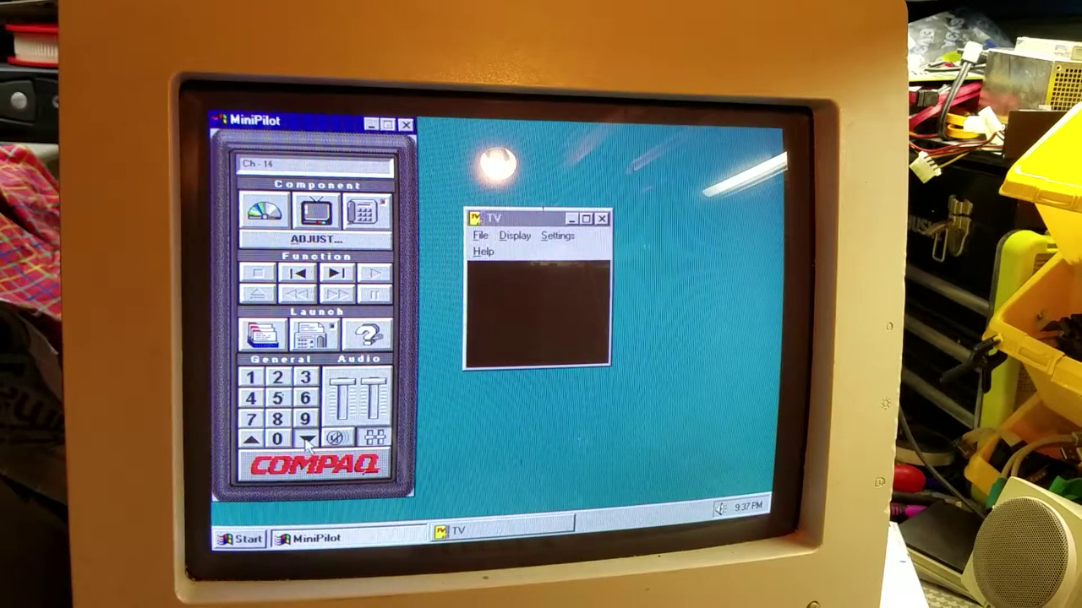
Tune down through channels 13, 09, 08 and 07, ending on channel 69.
left_click(306, 437)
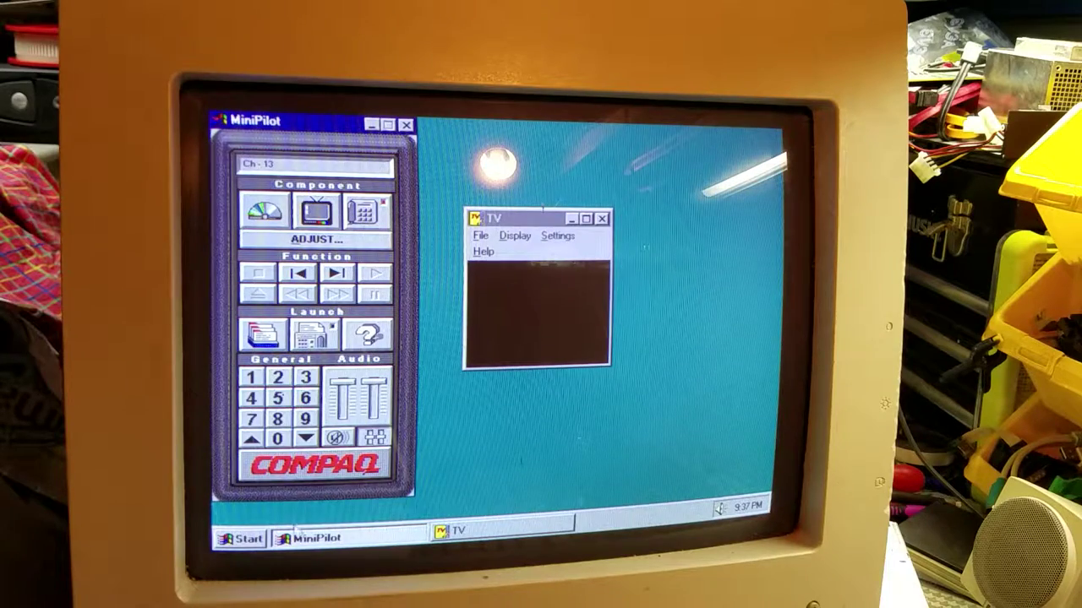
left_click(252, 441)
left_click(304, 439)
left_click(304, 439)
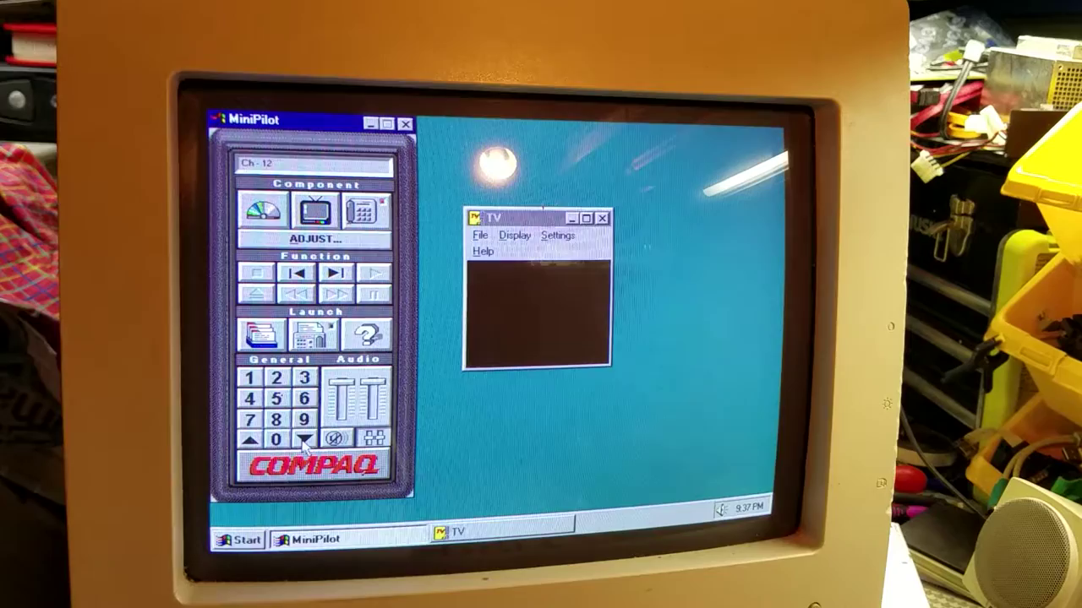
left_click(304, 440)
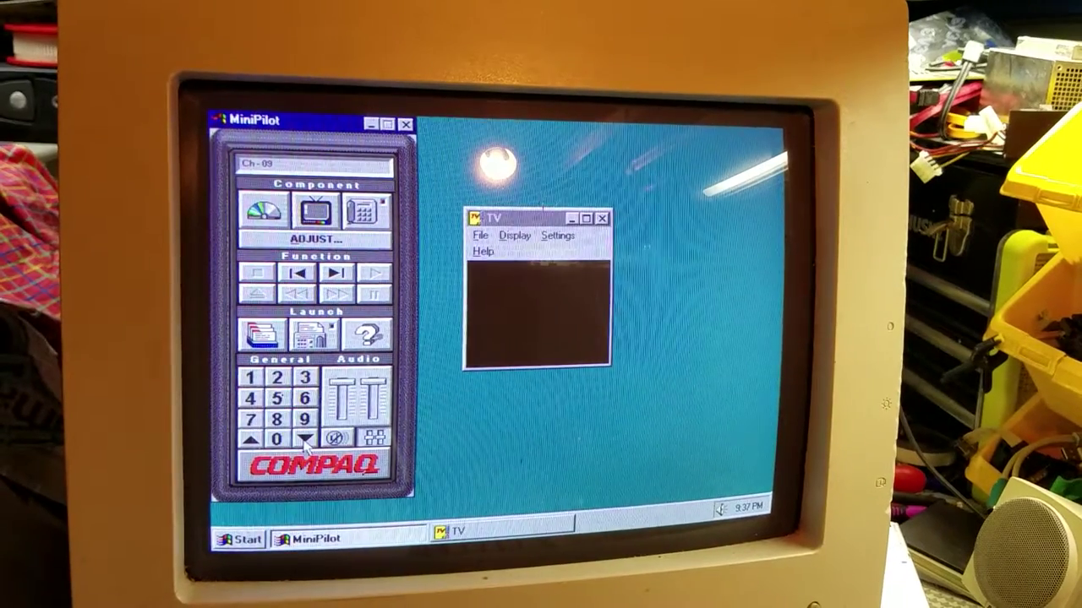
left_click(306, 439)
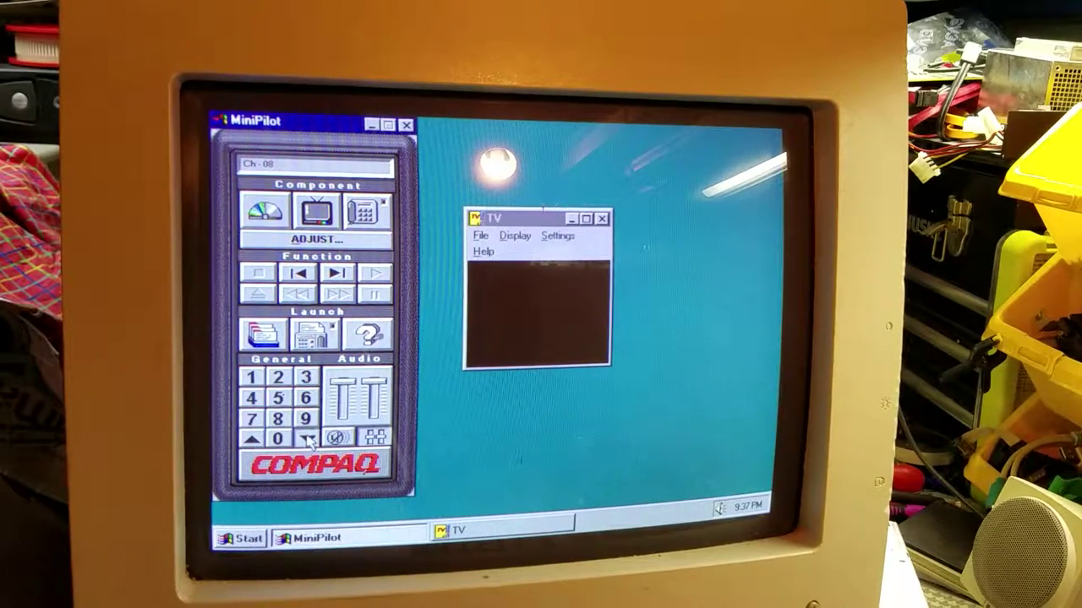
left_click(306, 440)
left_click(251, 440)
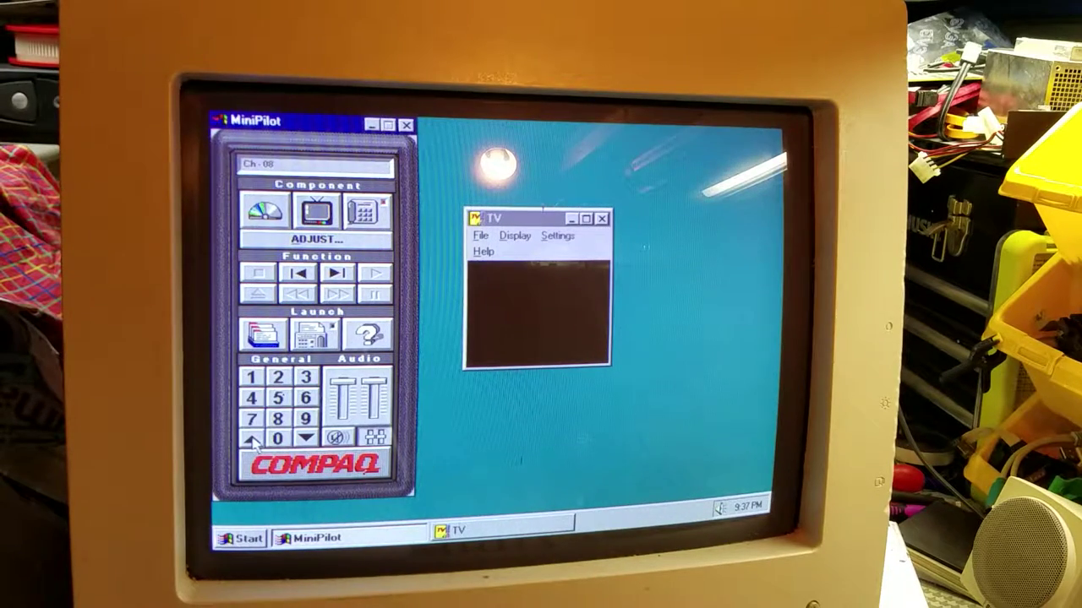
left_click(306, 440)
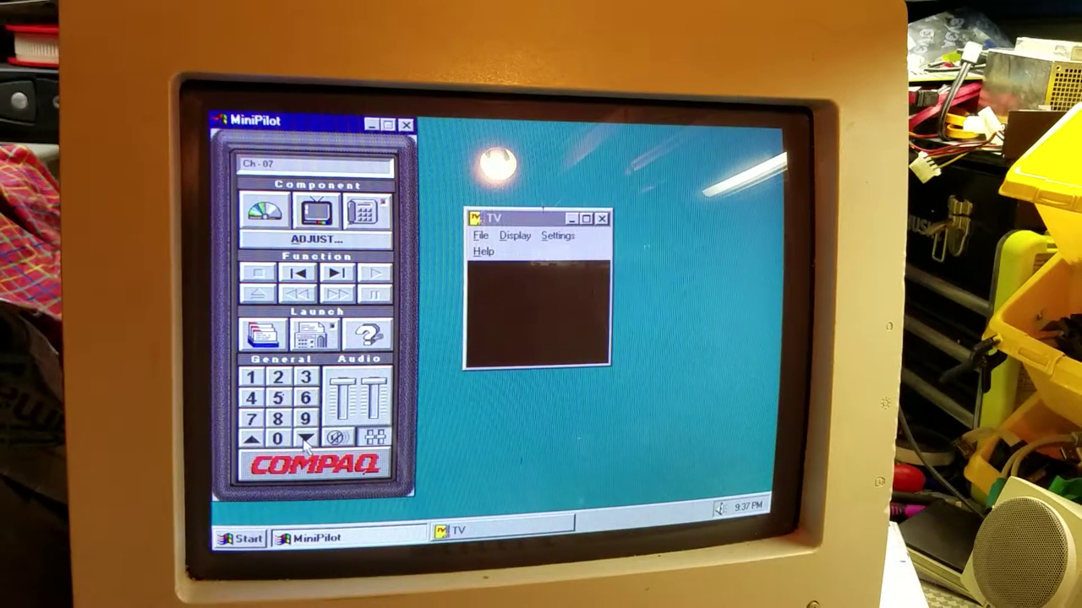
left_click(305, 440)
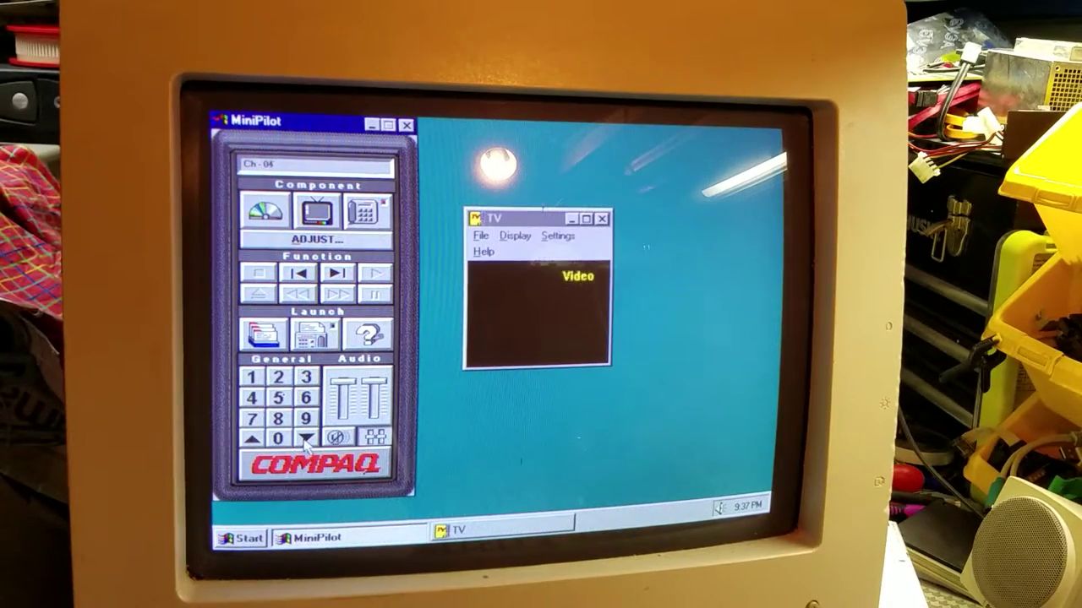
left_click(306, 439)
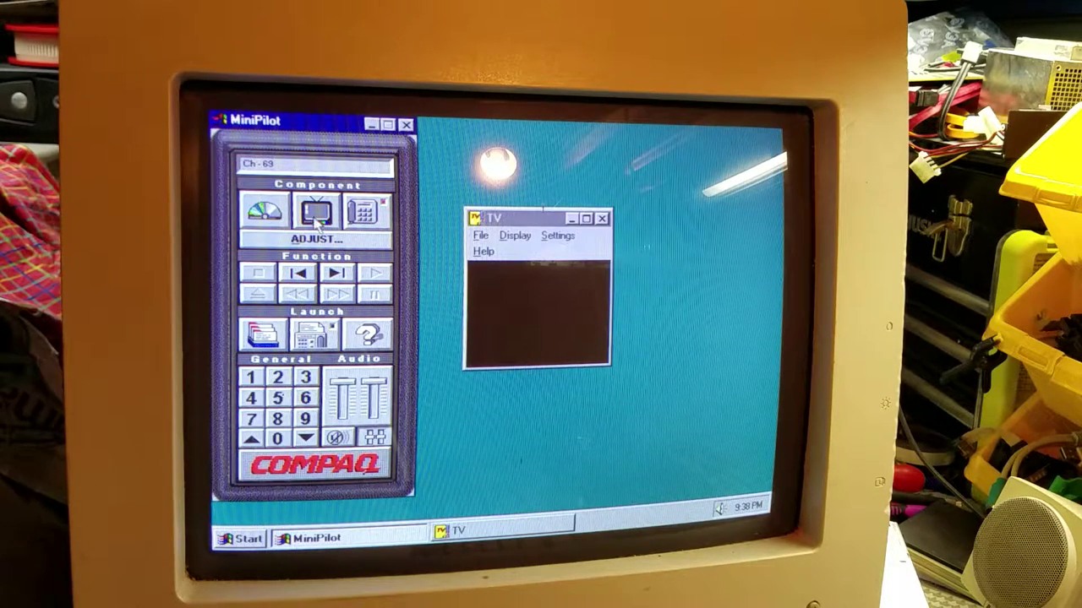
Start the CD Sound System, minimise the TV viewer, dismiss Phone Center's Operator-required error, and browse installed programs.
left_click(262, 218)
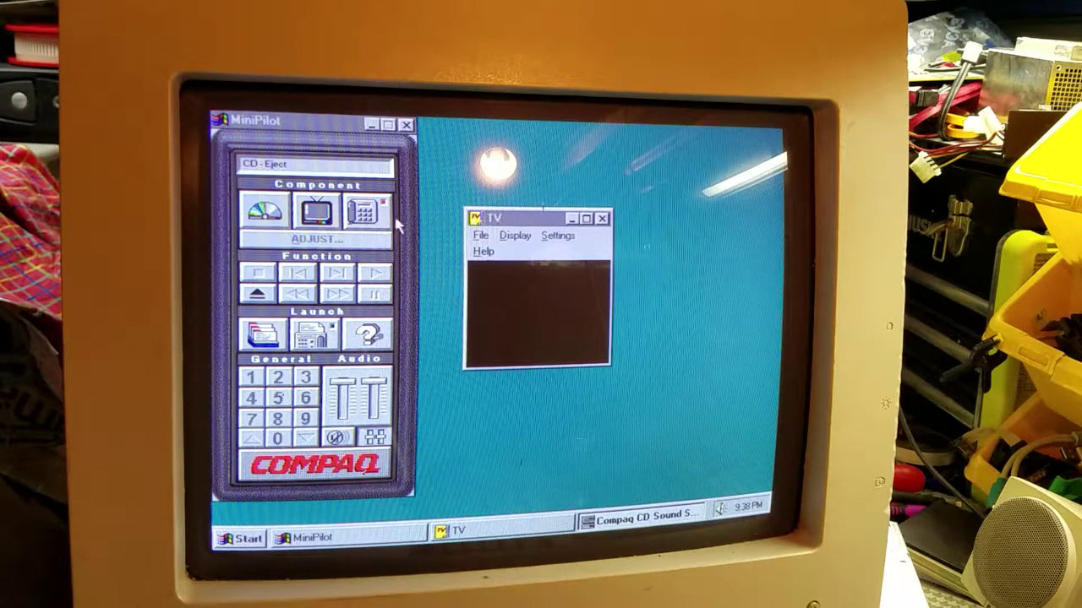
left_click(571, 219)
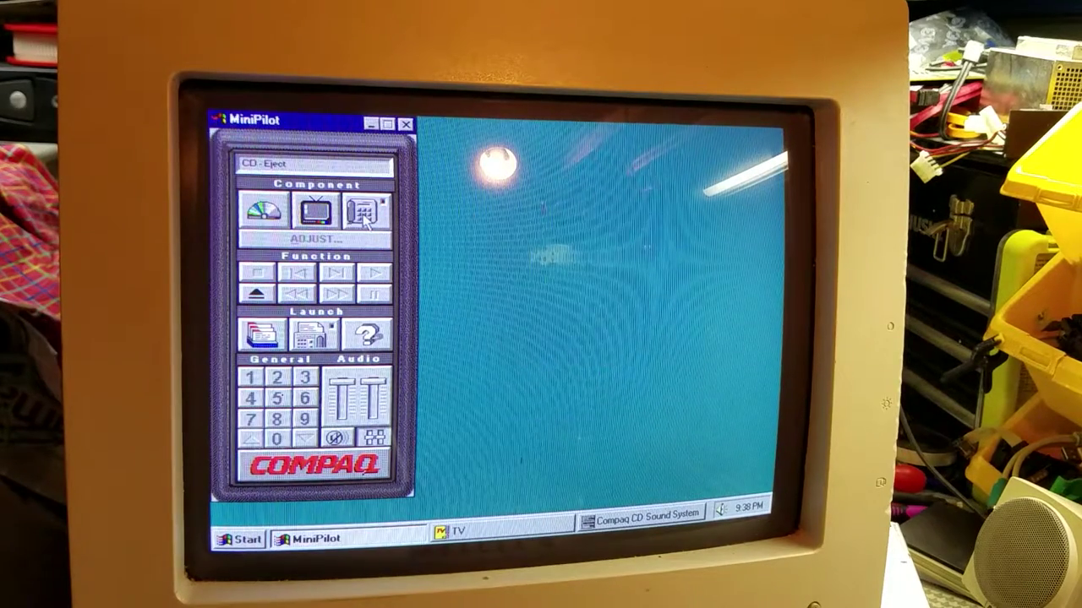
left_click(365, 218)
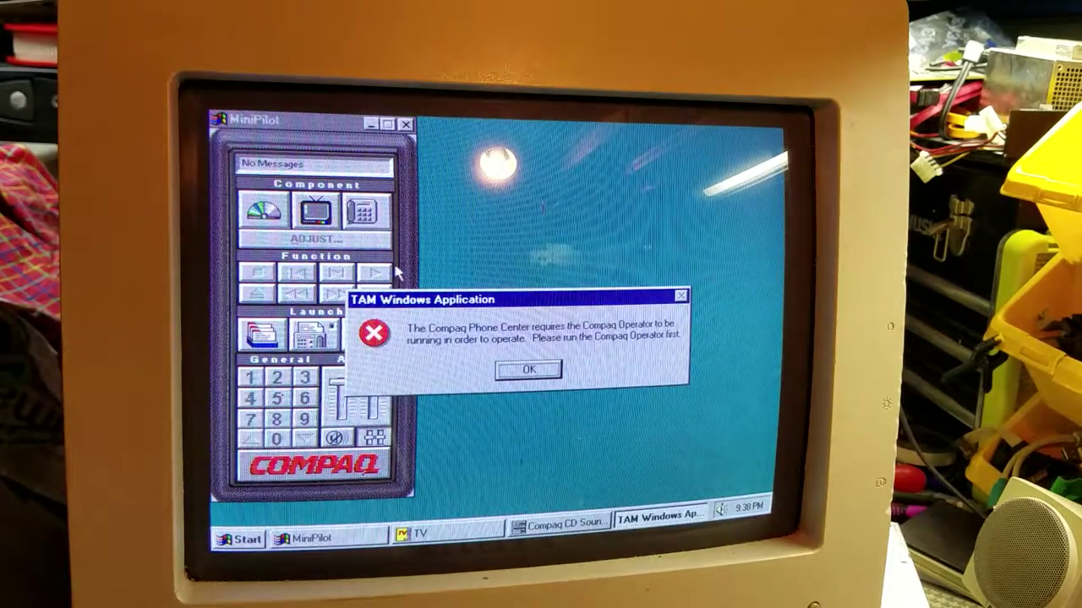
left_click(522, 377)
left_click(229, 541)
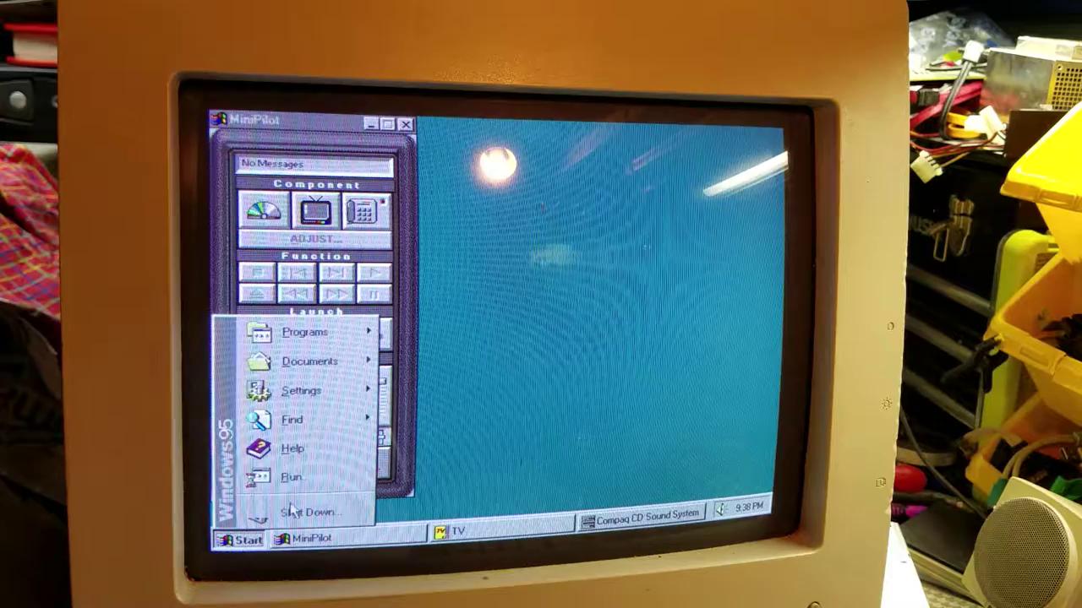
mouse_move(304, 332)
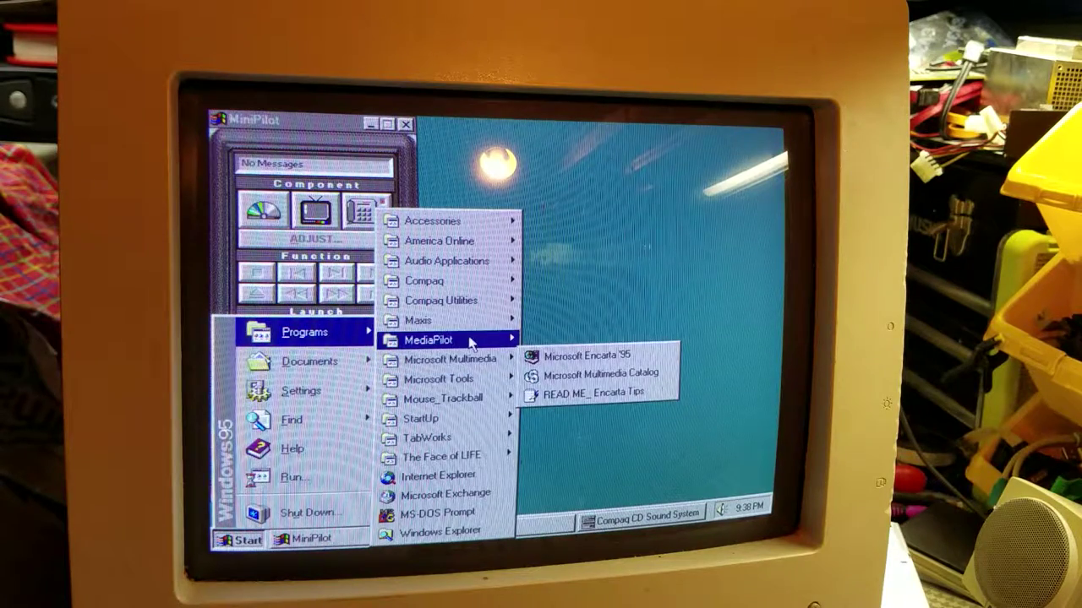
mouse_move(440, 340)
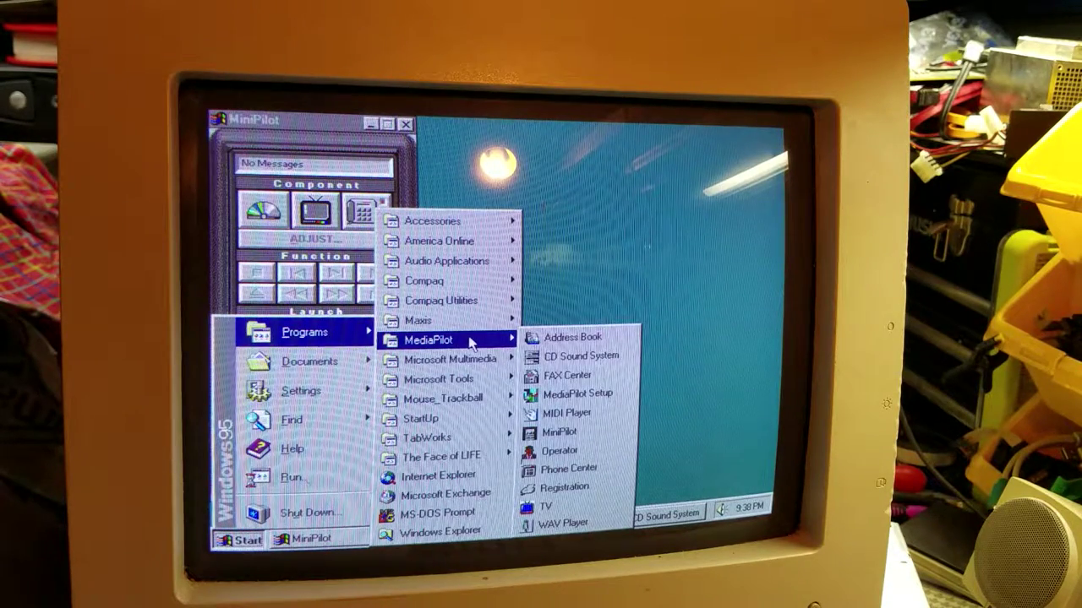
Launch Operator, open Phone Center showing 3 new messages, raise its volume, then close it.
left_click(550, 452)
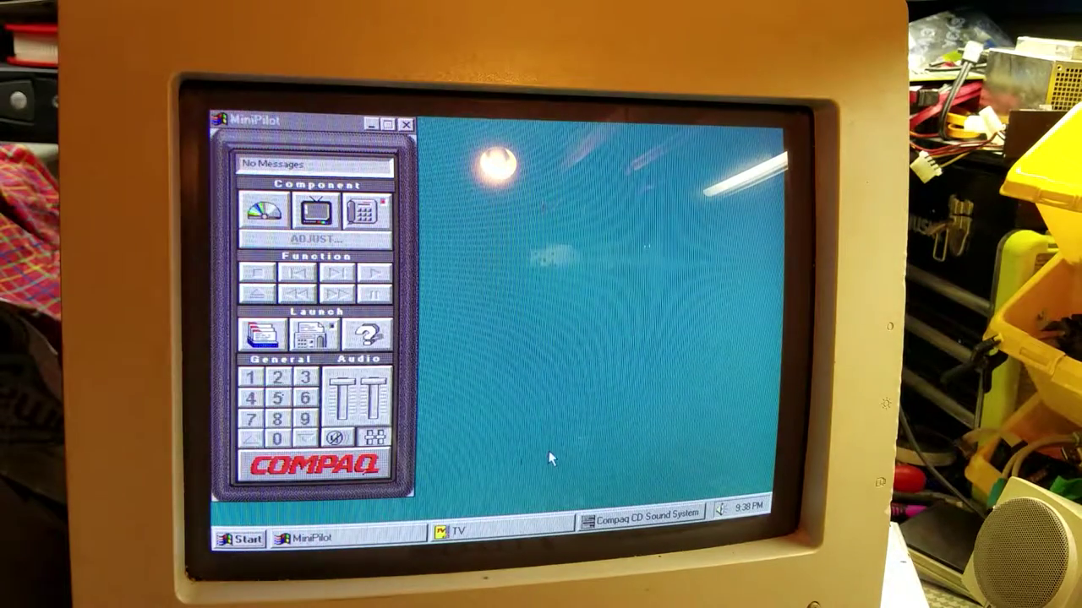
left_click(373, 216)
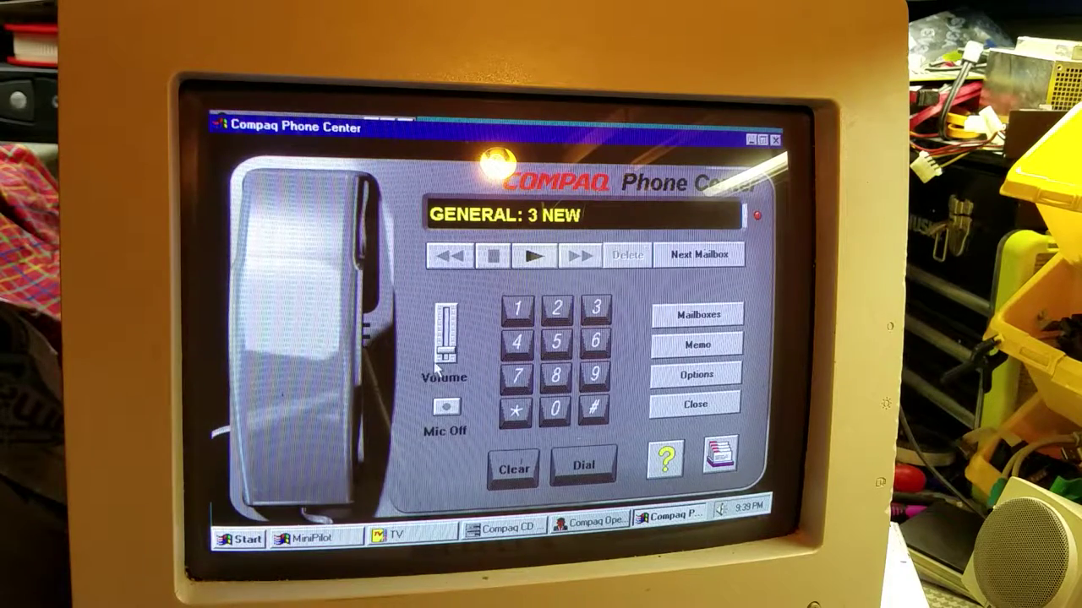
left_click_drag(445, 355, 448, 327)
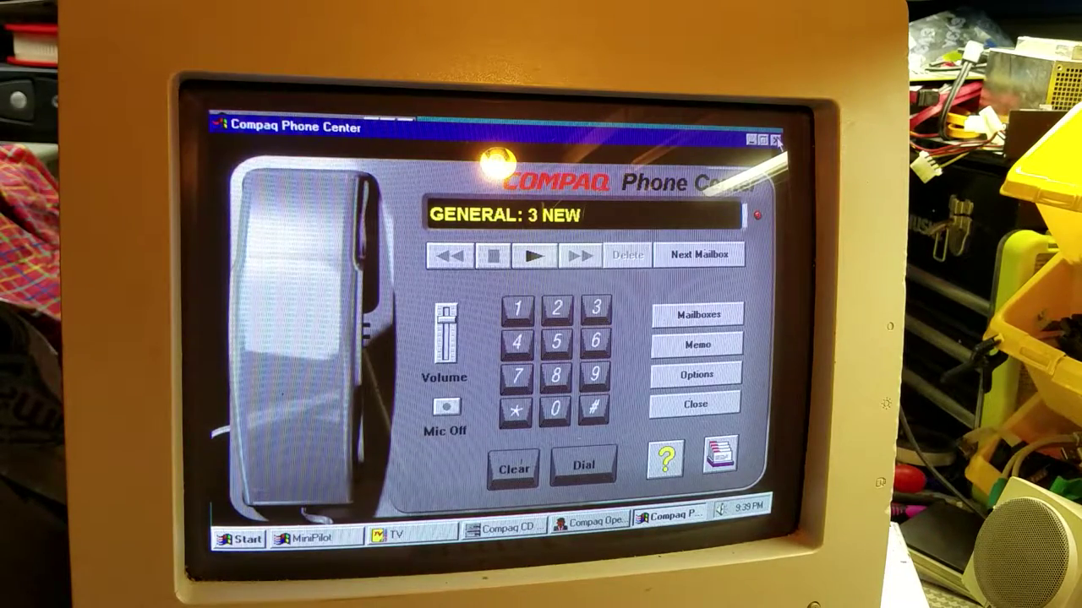
left_click(776, 141)
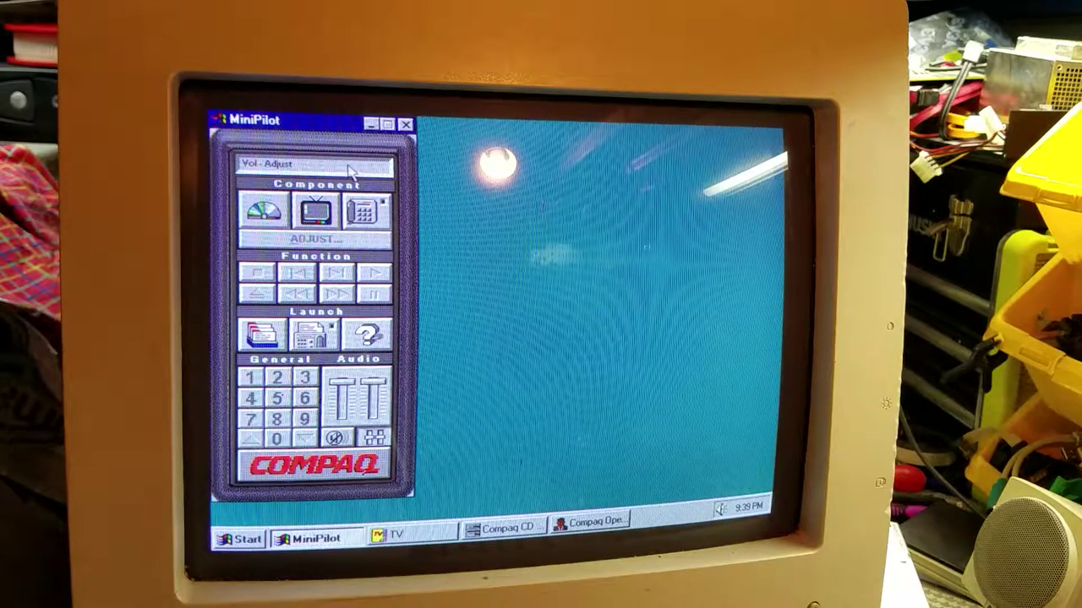
Open the Compaq CD Sound System from MiniPilot's CD button.
left_click(264, 211)
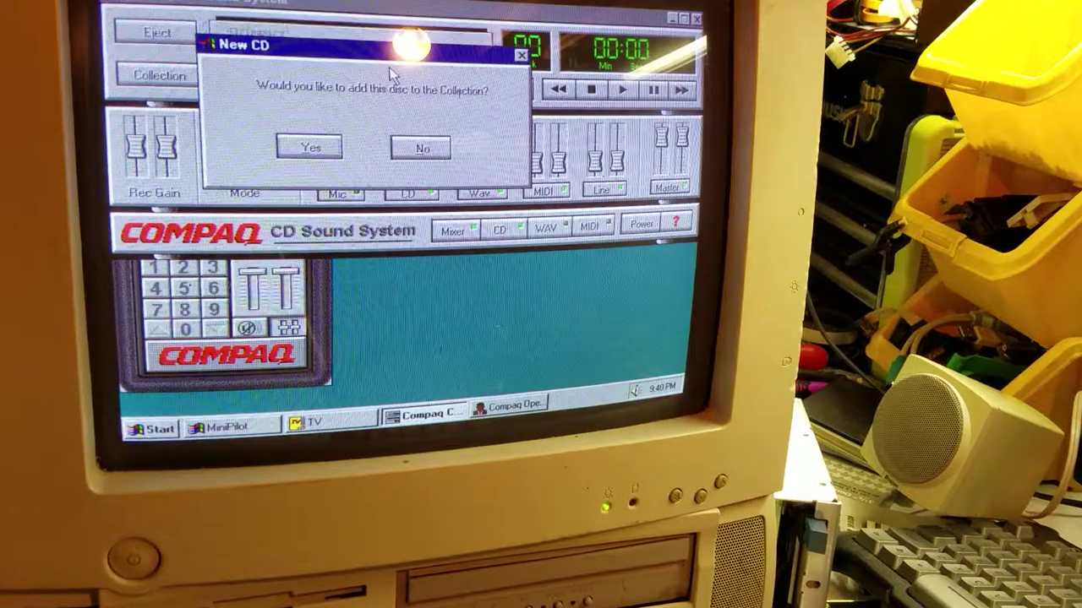
Add the disc to the collection and launch the Office installation from the CD.
left_click(311, 149)
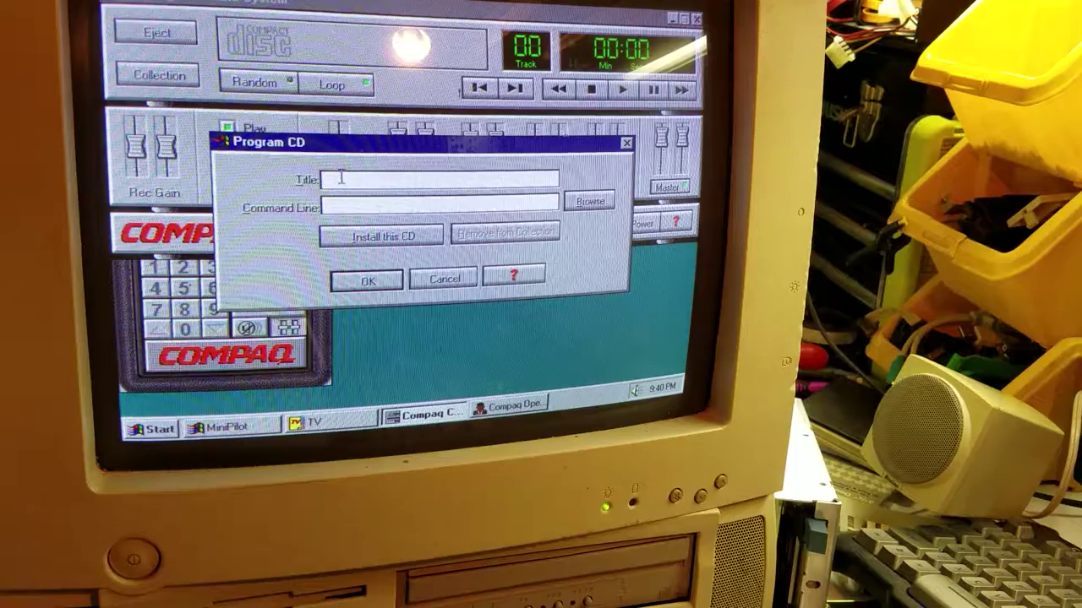
type("Te")
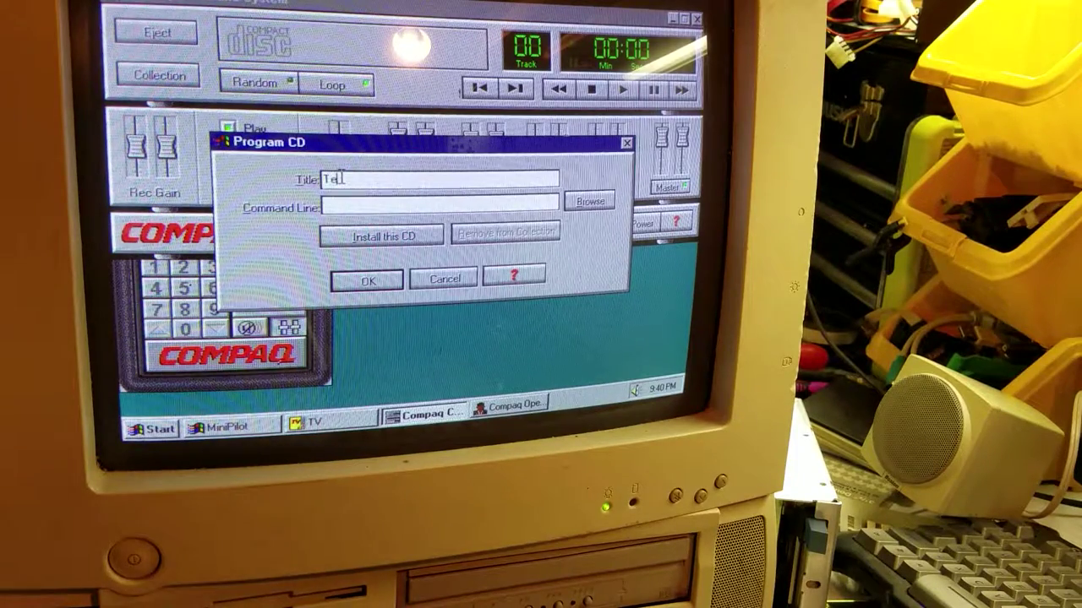
type("st")
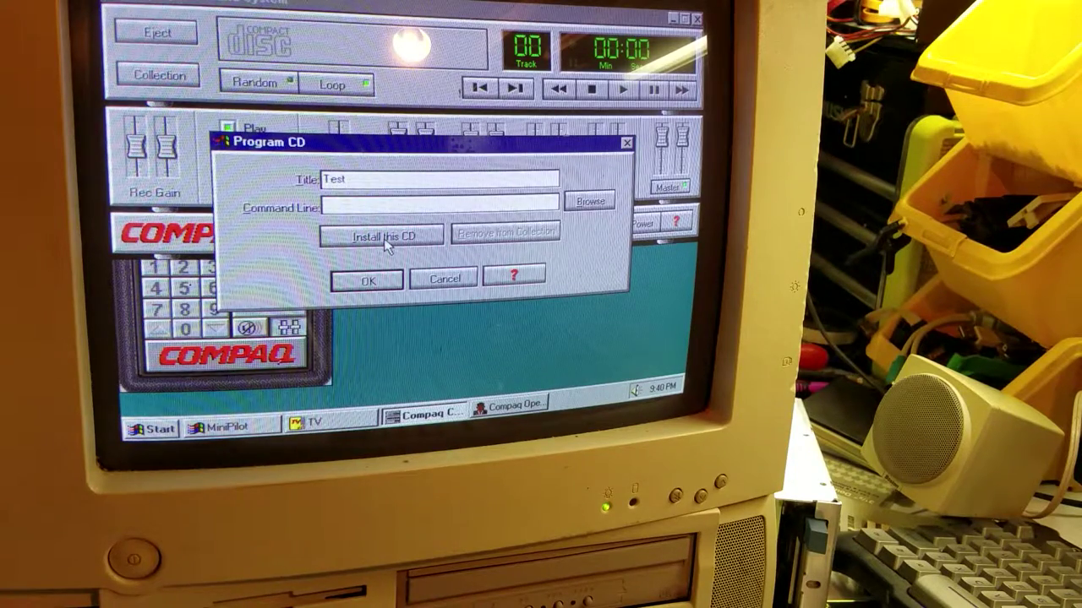
left_click(385, 239)
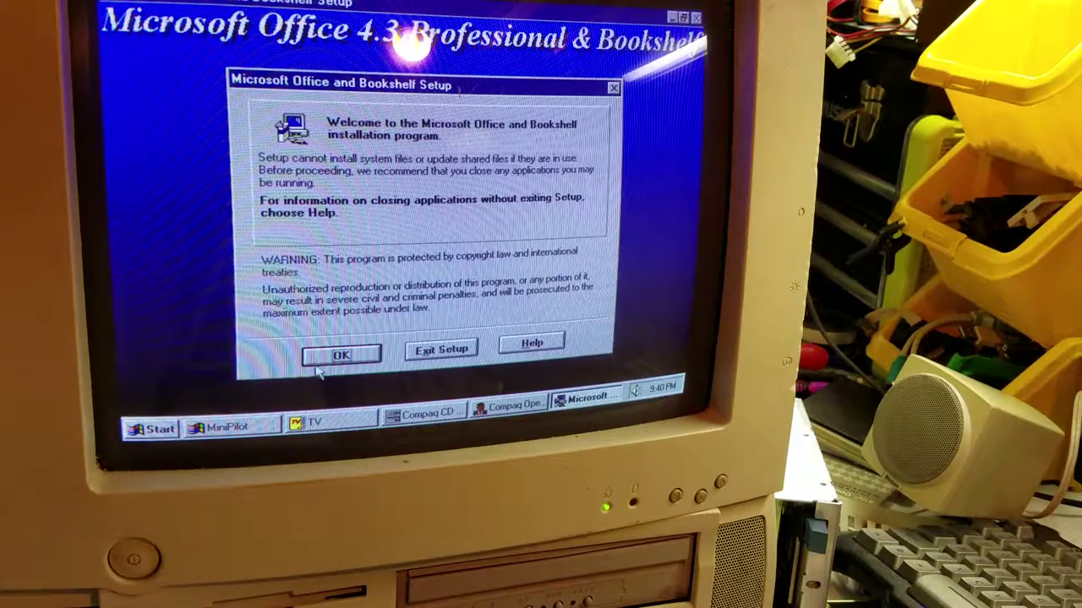
left_click(338, 358)
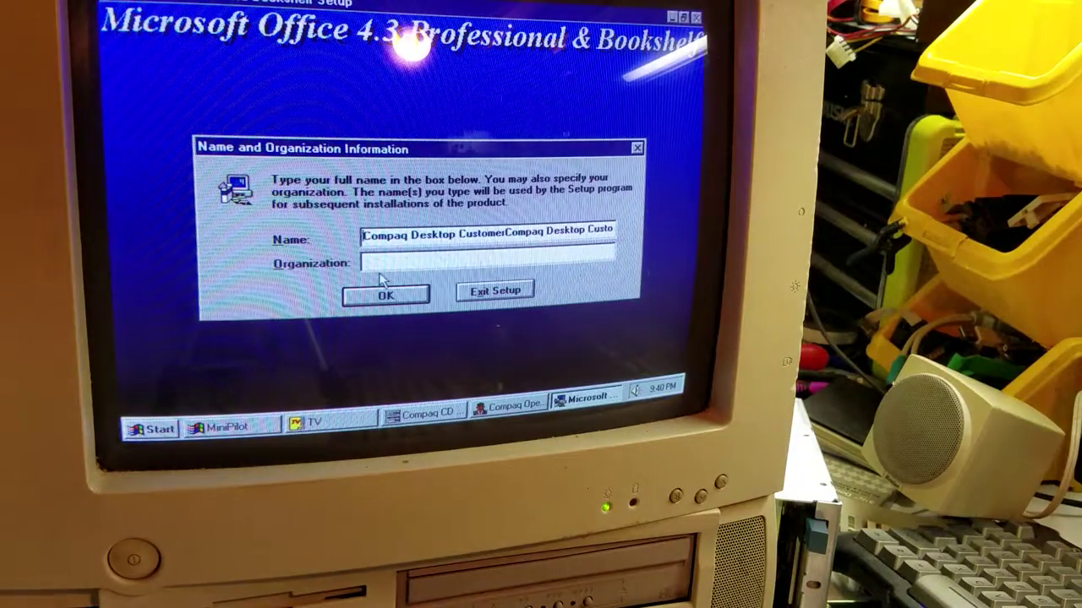
Enter organization LJF and confirm the name and organization details.
left_click(384, 293)
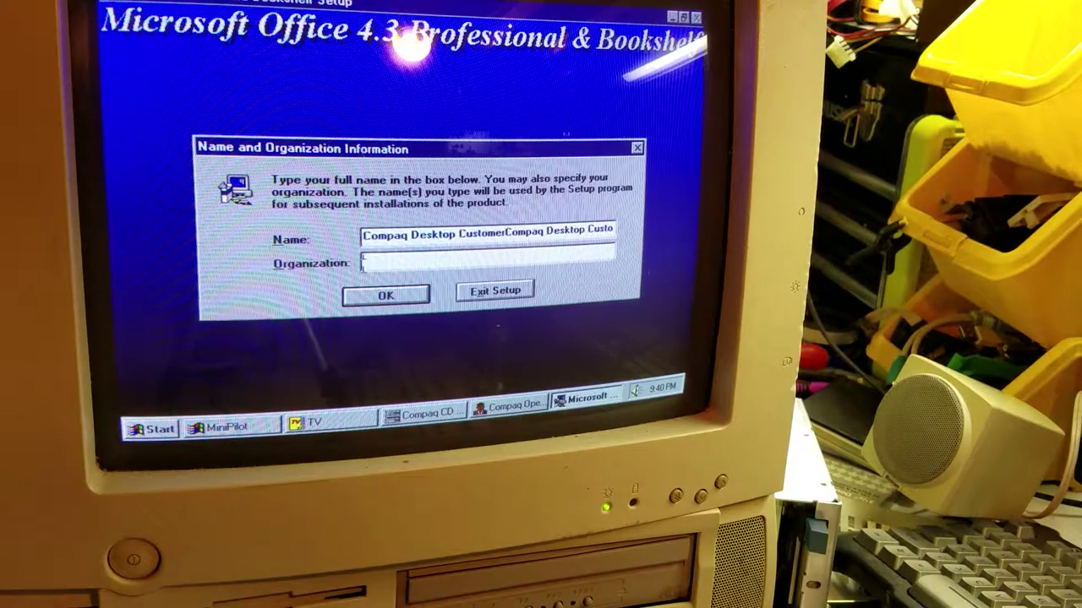
type("LJF")
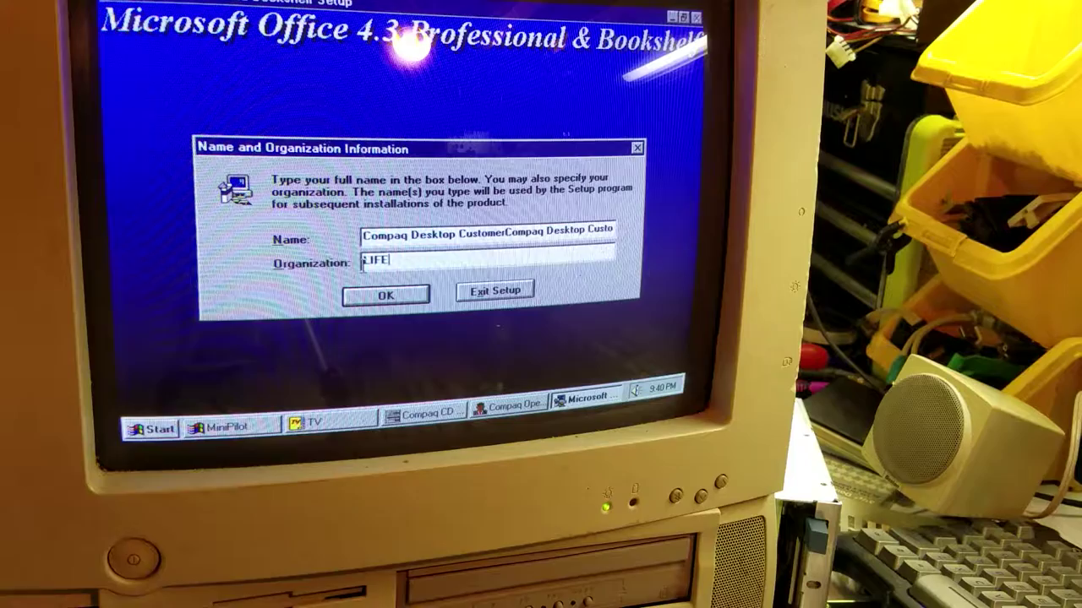
left_click(388, 296)
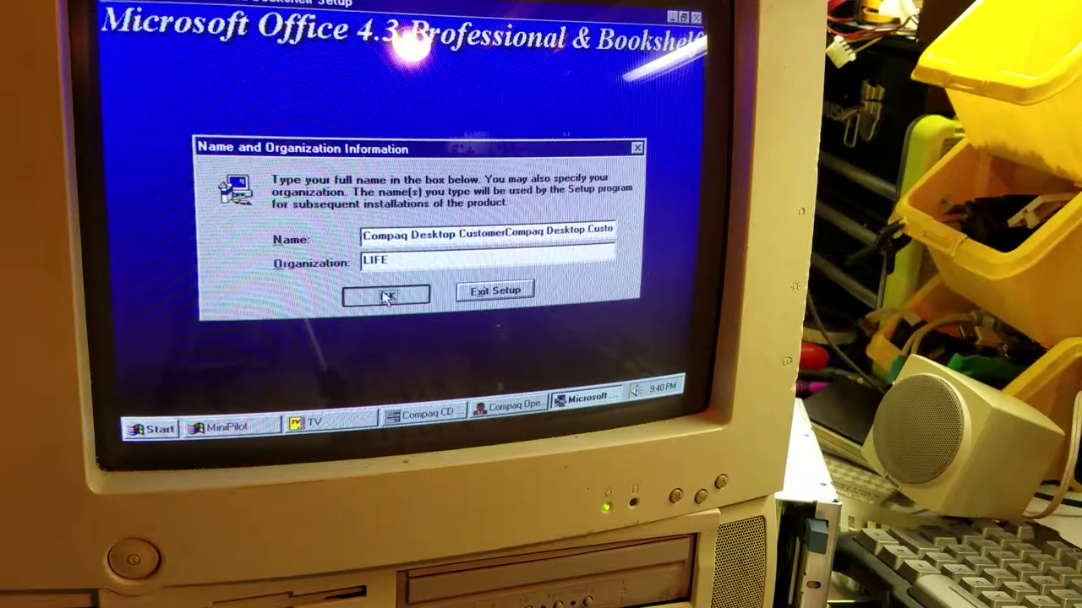
left_click(385, 298)
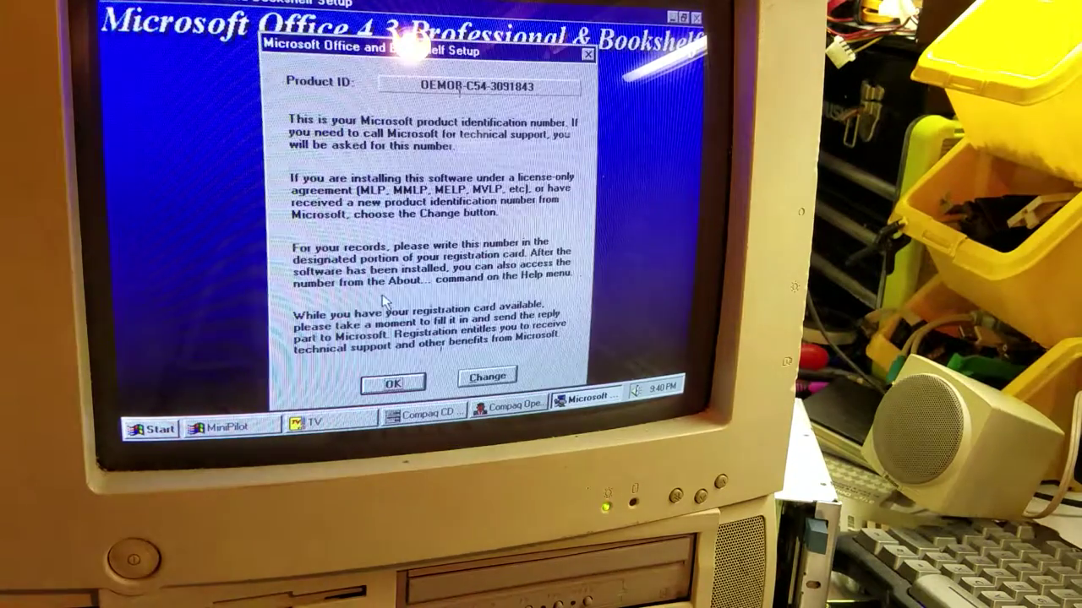
Accept the Product ID and default folders for Office Manager, PowerPoint, Word, Excel, Access, Bookshelf.
left_click(394, 385)
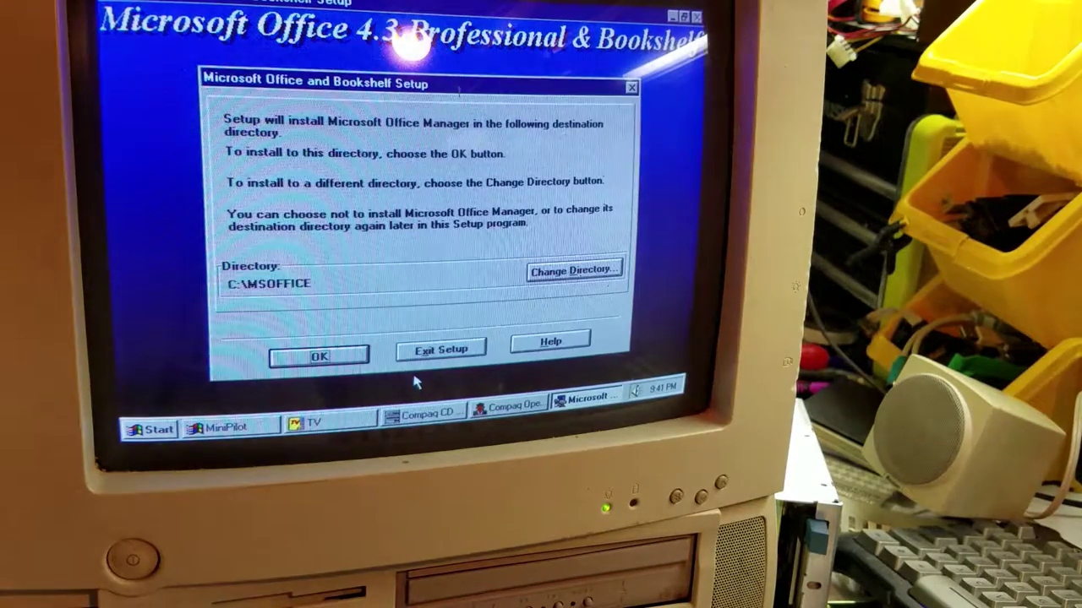
left_click(296, 359)
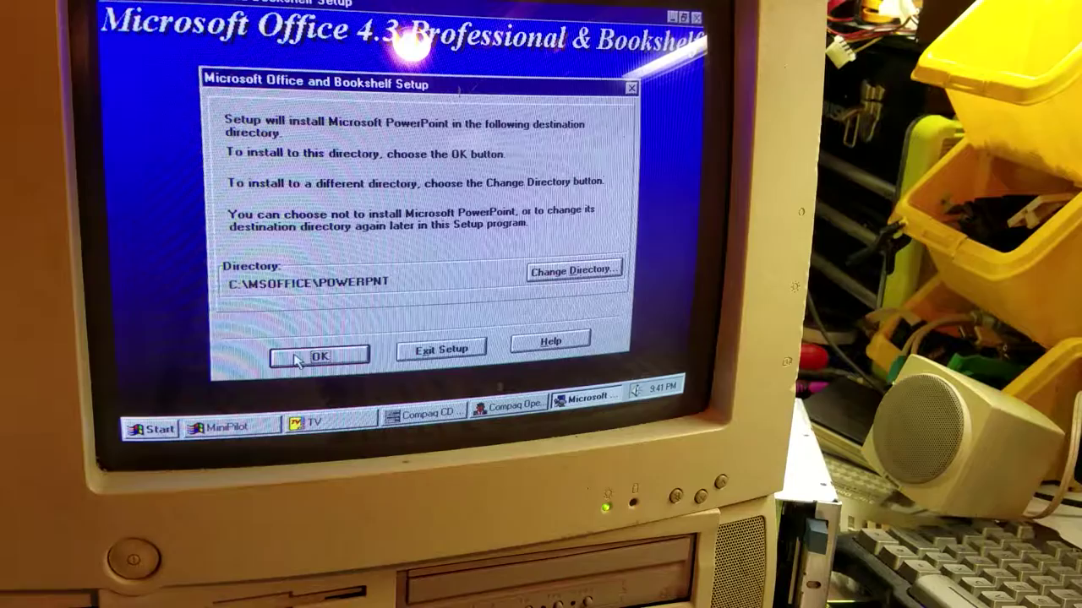
left_click(306, 359)
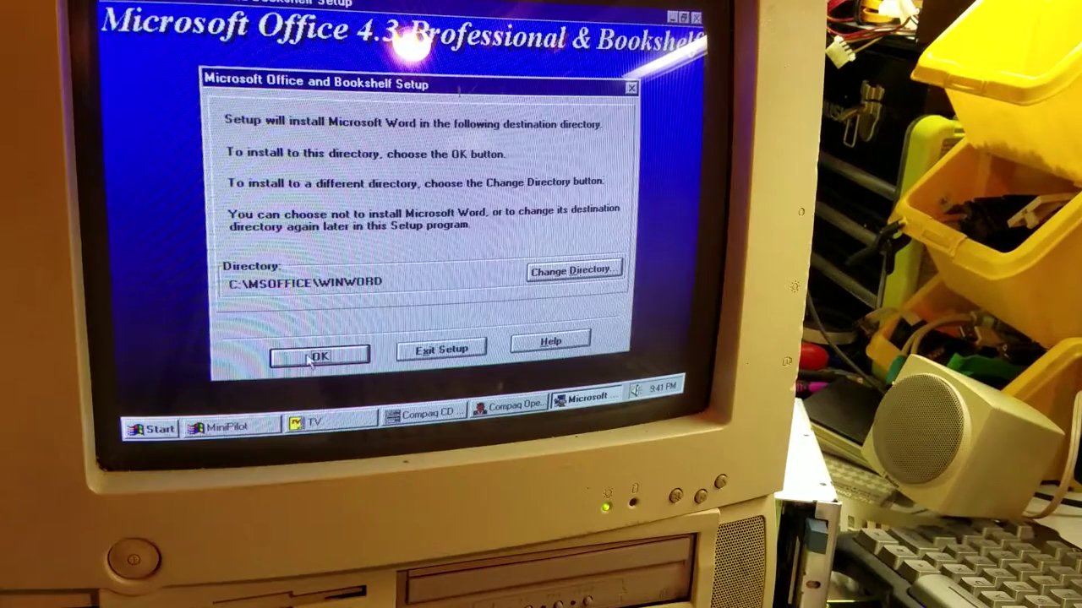
left_click(319, 359)
left_click(320, 358)
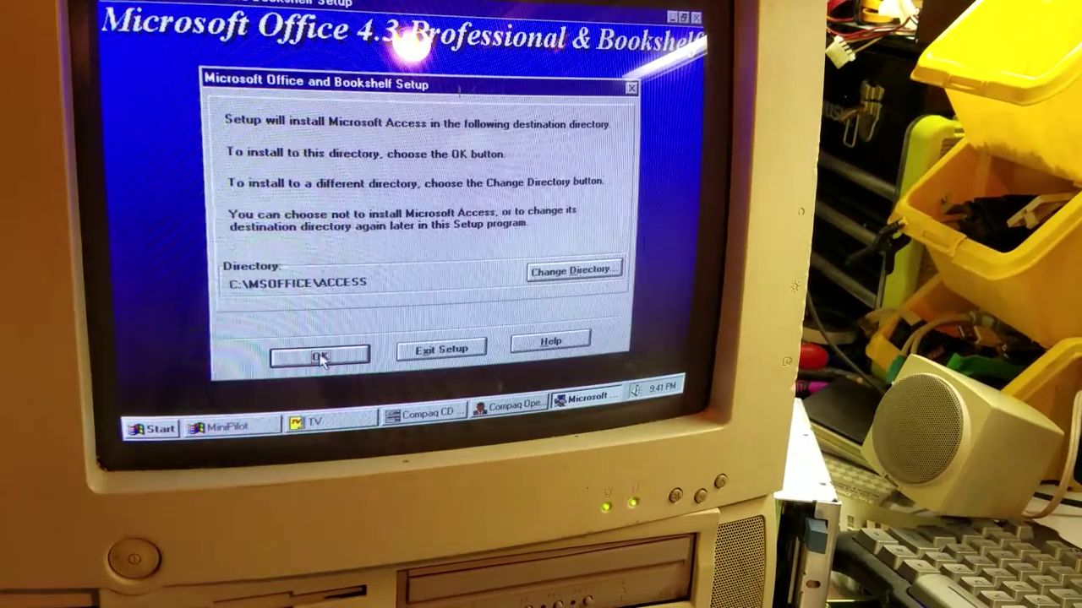
left_click(322, 358)
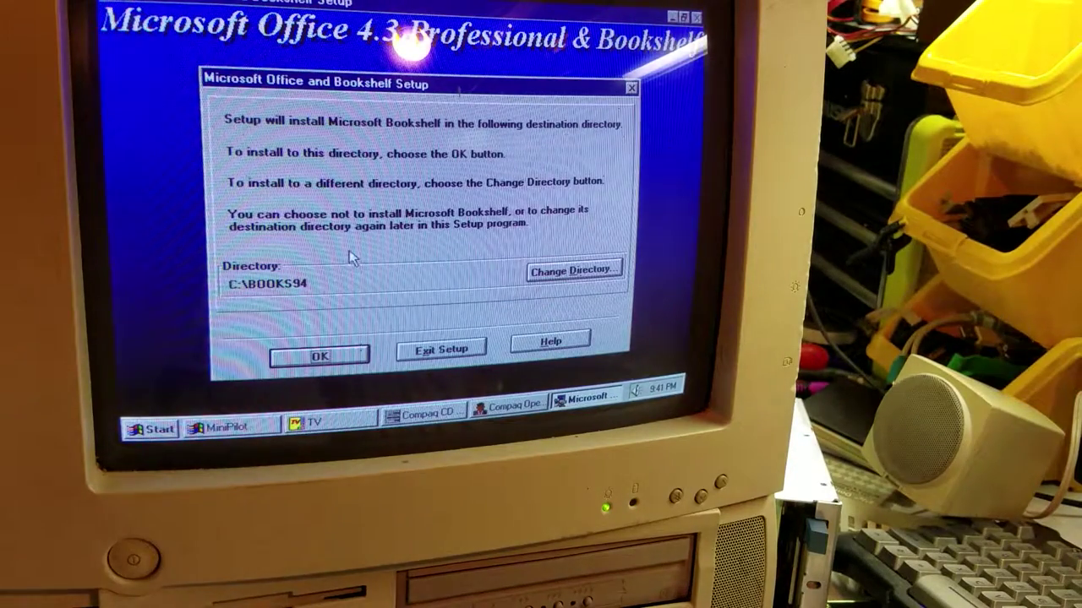
left_click(349, 356)
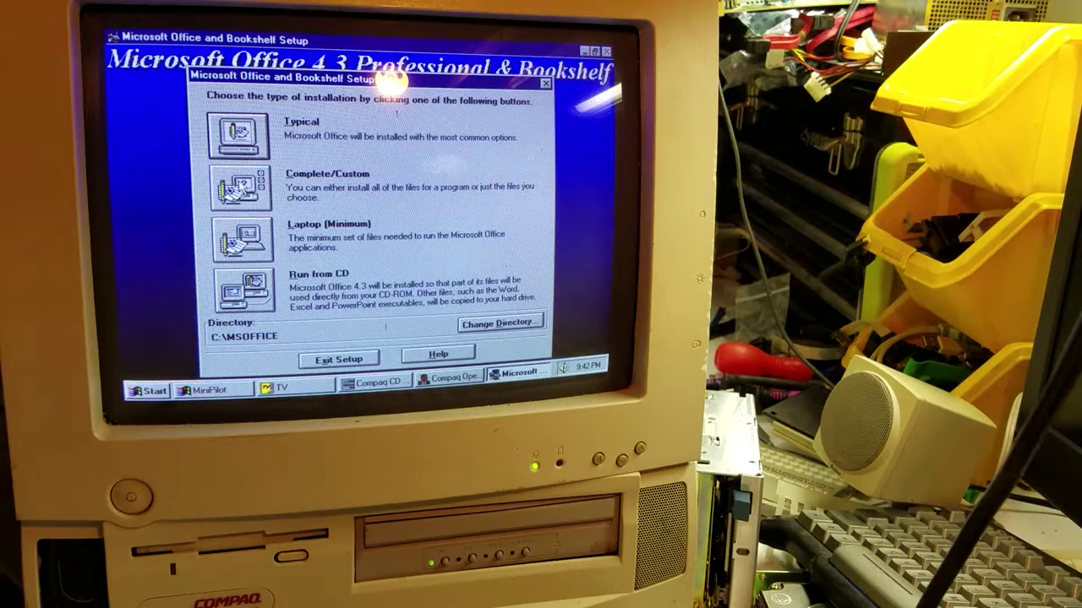
Pick the Complete/Custom installation type and open Start > Settings.
left_click(240, 186)
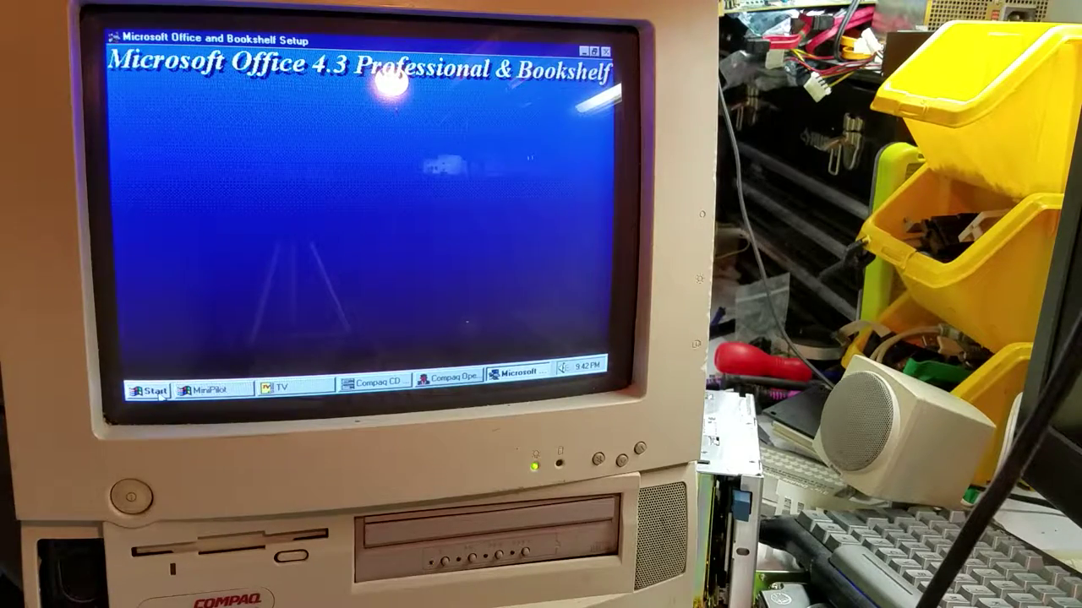
left_click(160, 395)
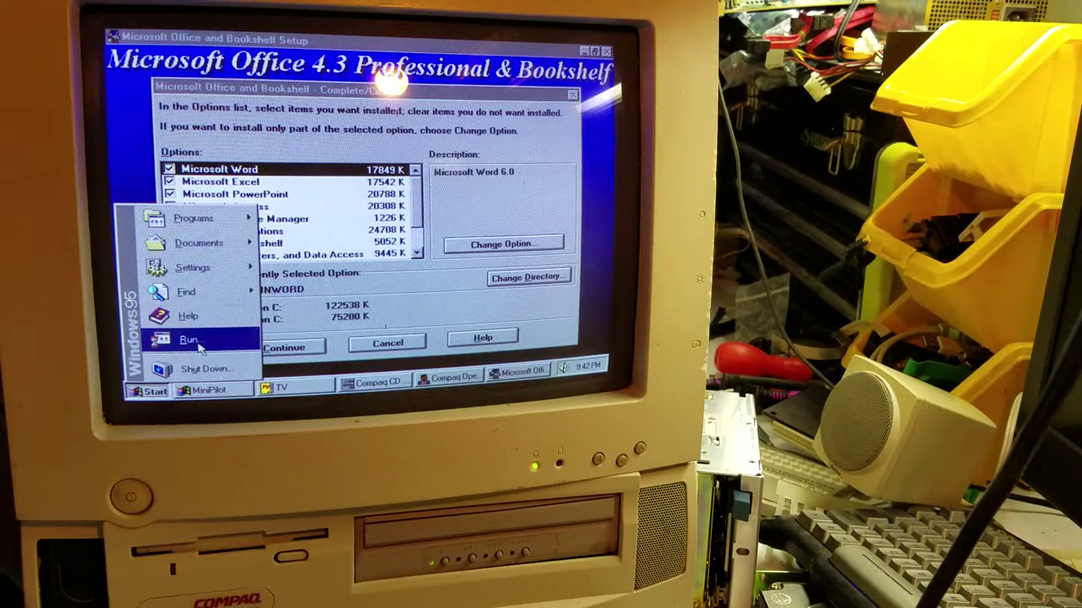
mouse_move(193, 267)
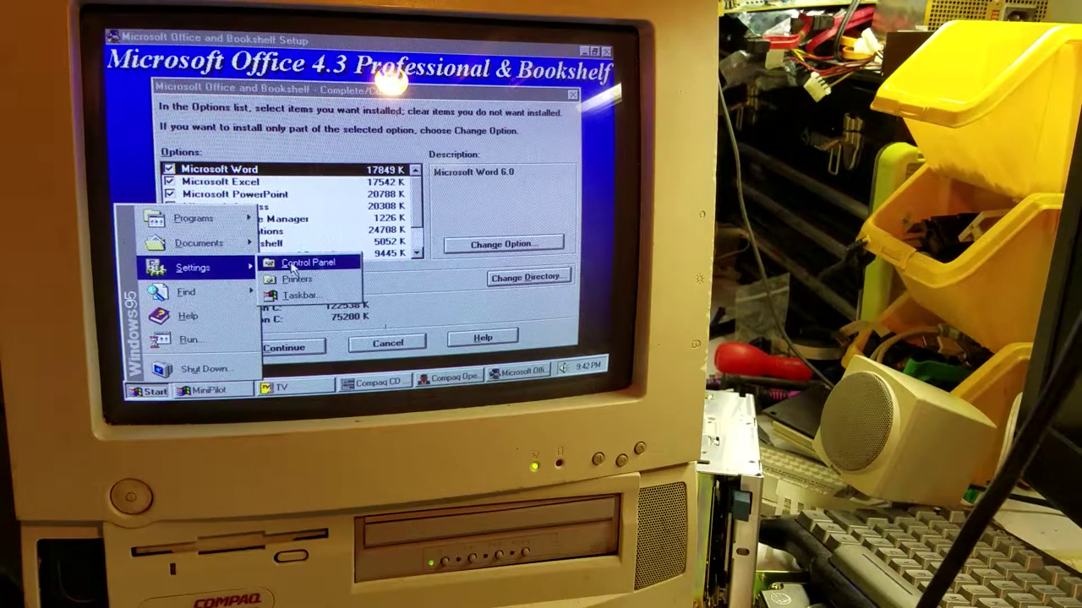
left_click(292, 267)
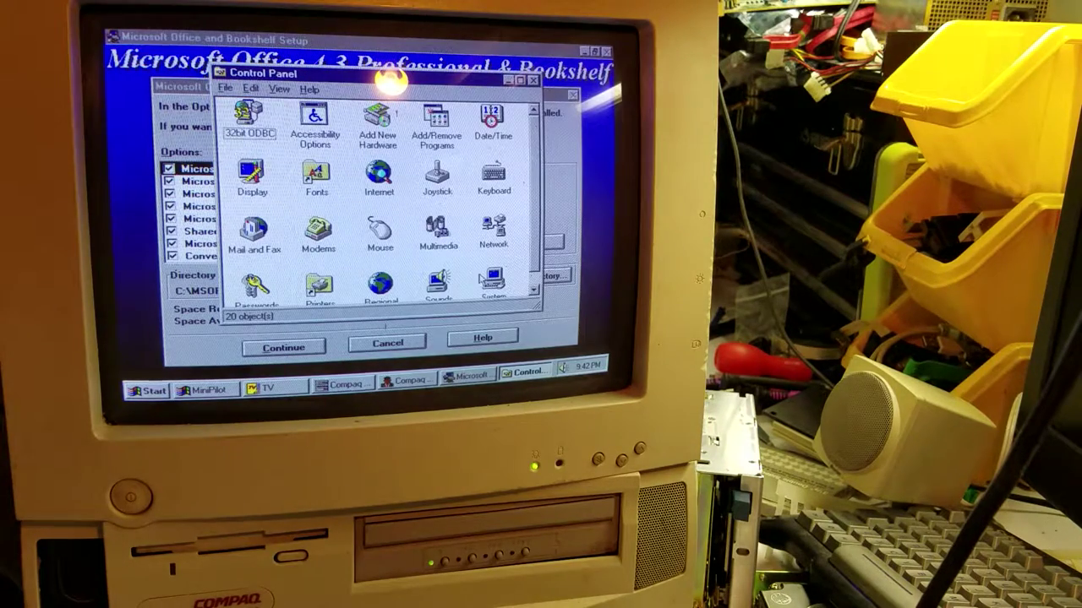
left_click(490, 284)
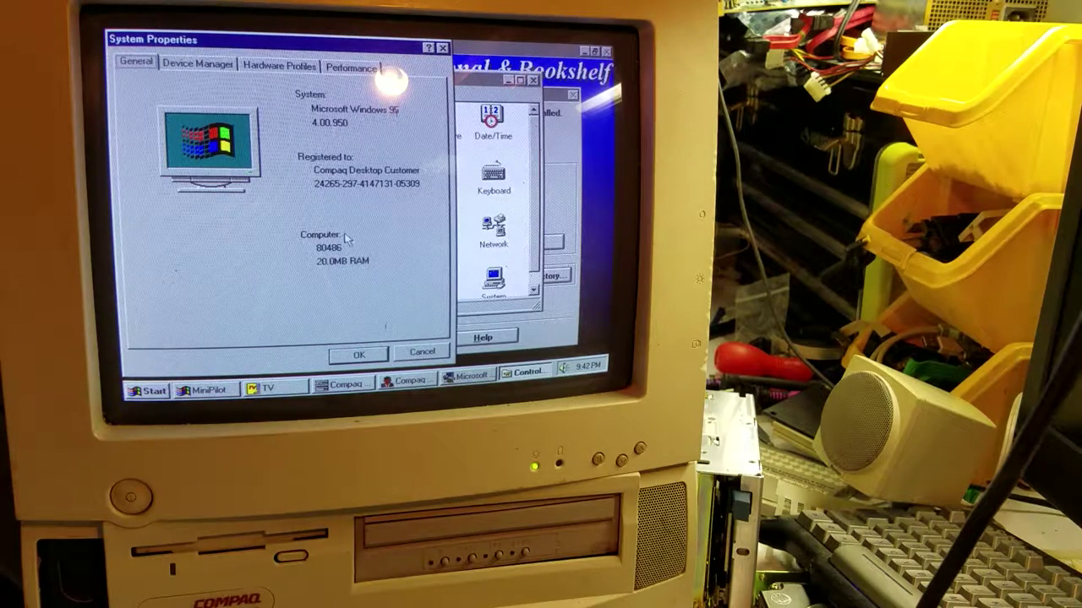
left_click(340, 355)
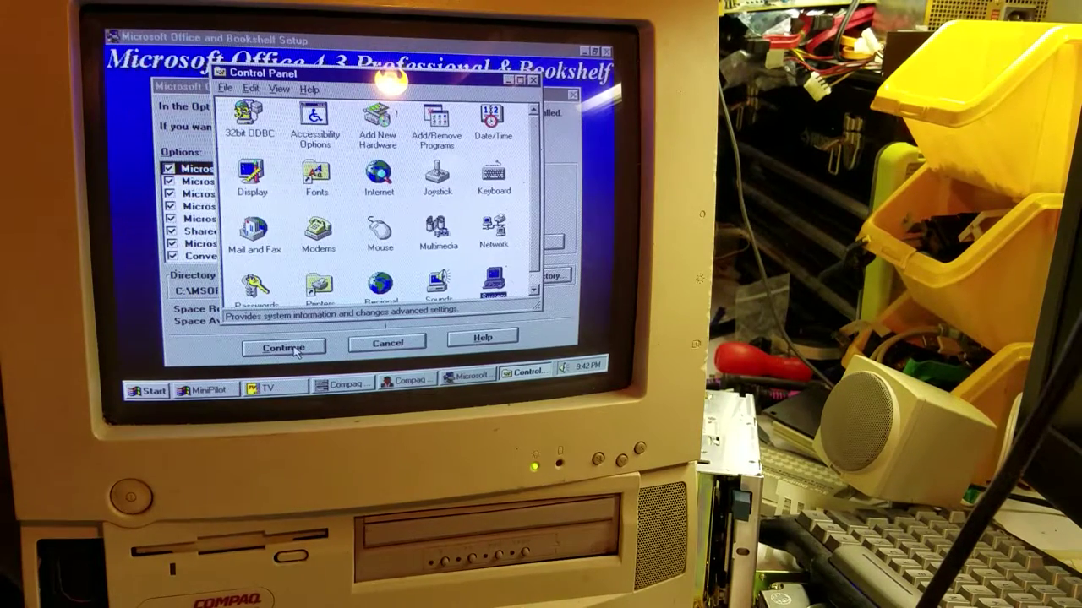
left_click(532, 80)
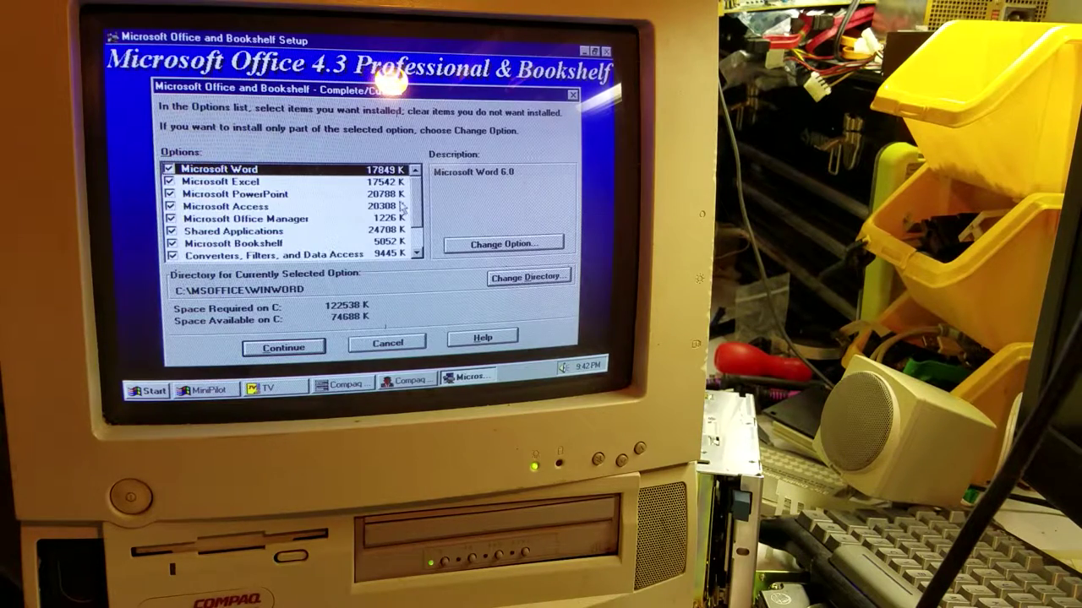
Leave every component in the Options list checked and continue.
left_click(415, 211)
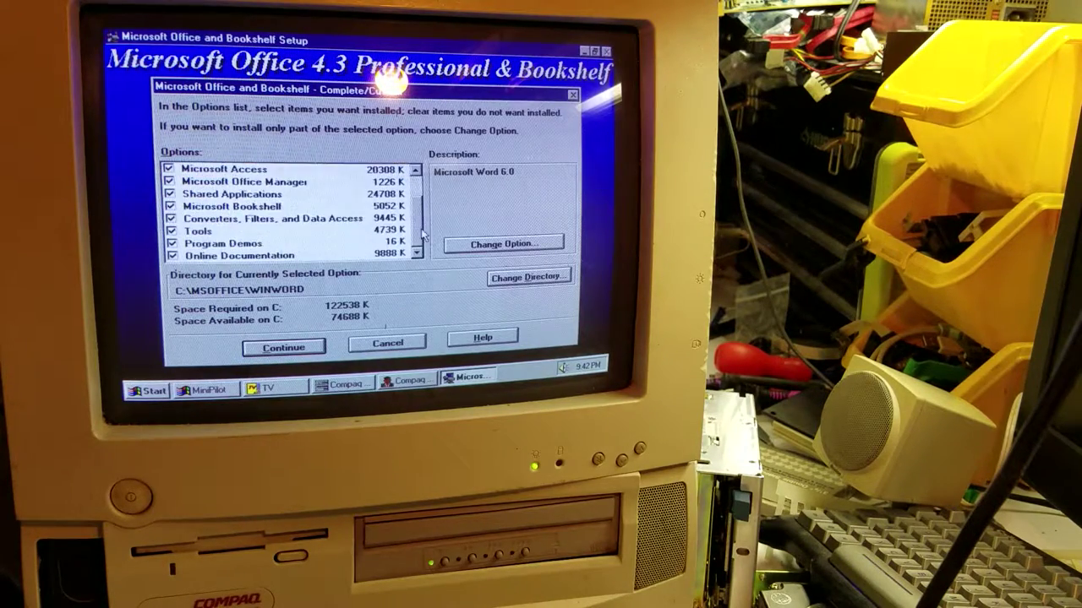
left_click(283, 349)
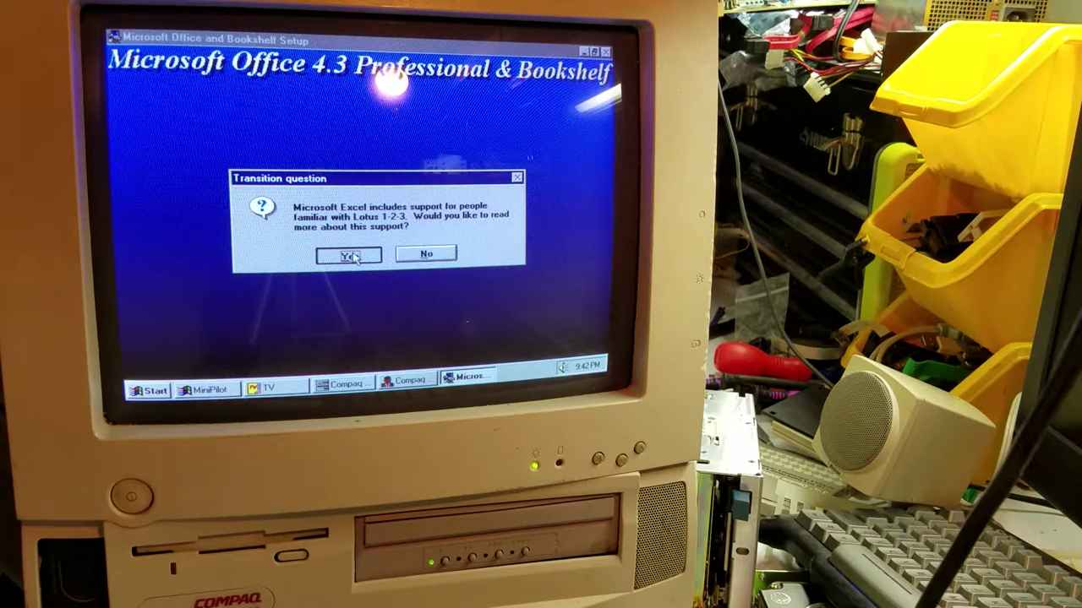
Decline Lotus 1-2-3 help; accept Graph auto-update, WordPerfect help, QuickShelf and Bookshelf integration.
left_click(431, 255)
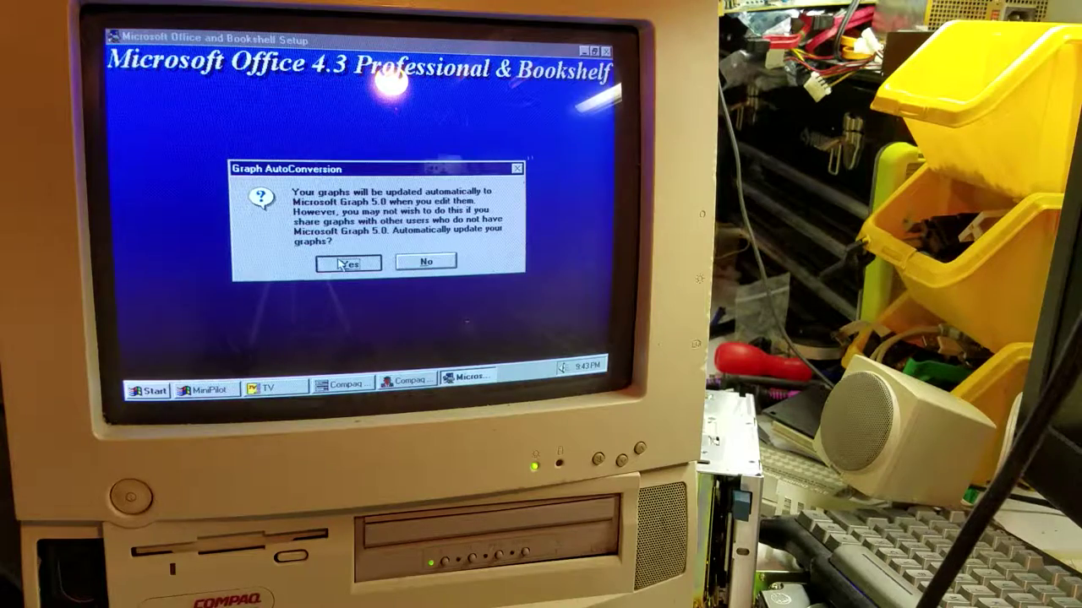
left_click(345, 265)
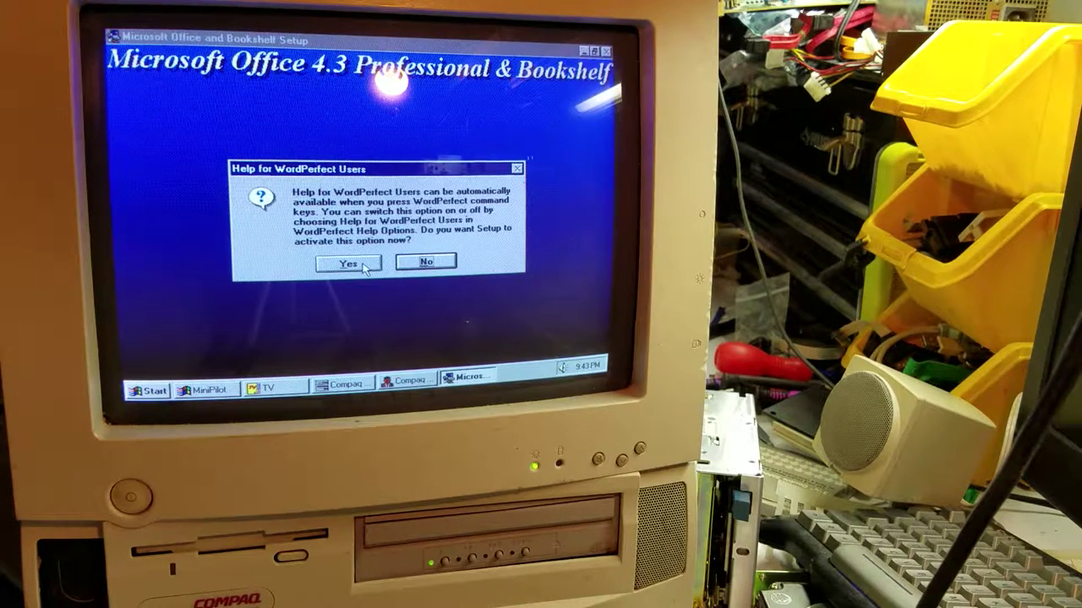
left_click(365, 267)
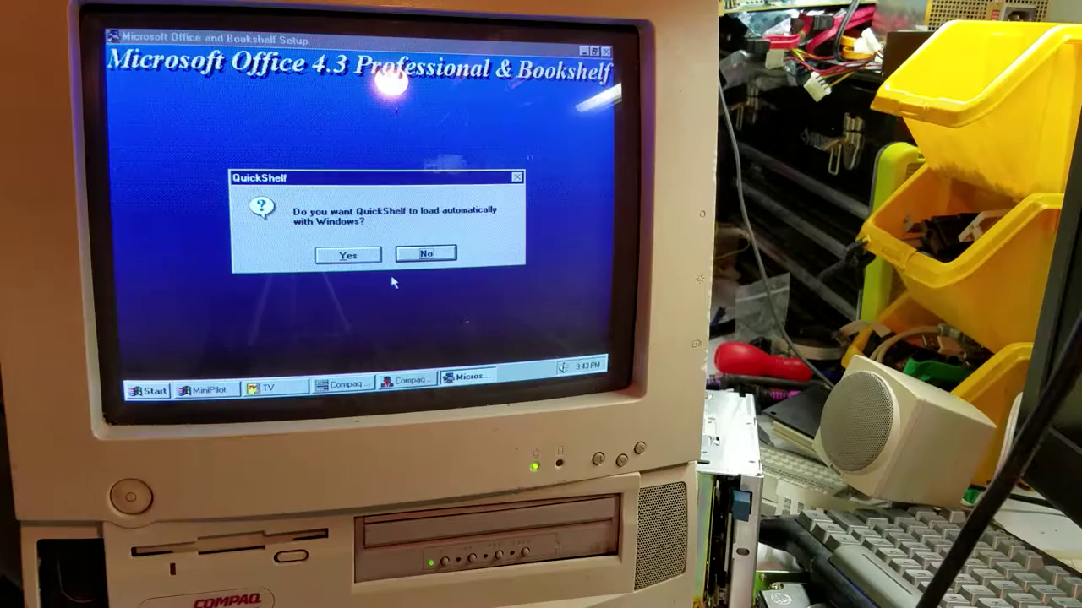
left_click(360, 259)
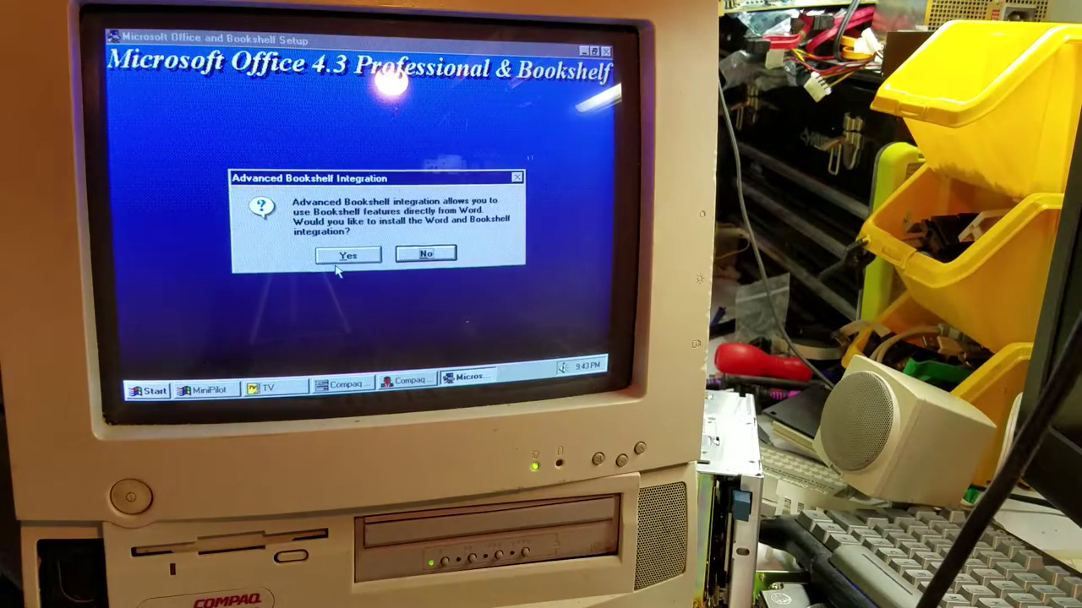
left_click(348, 258)
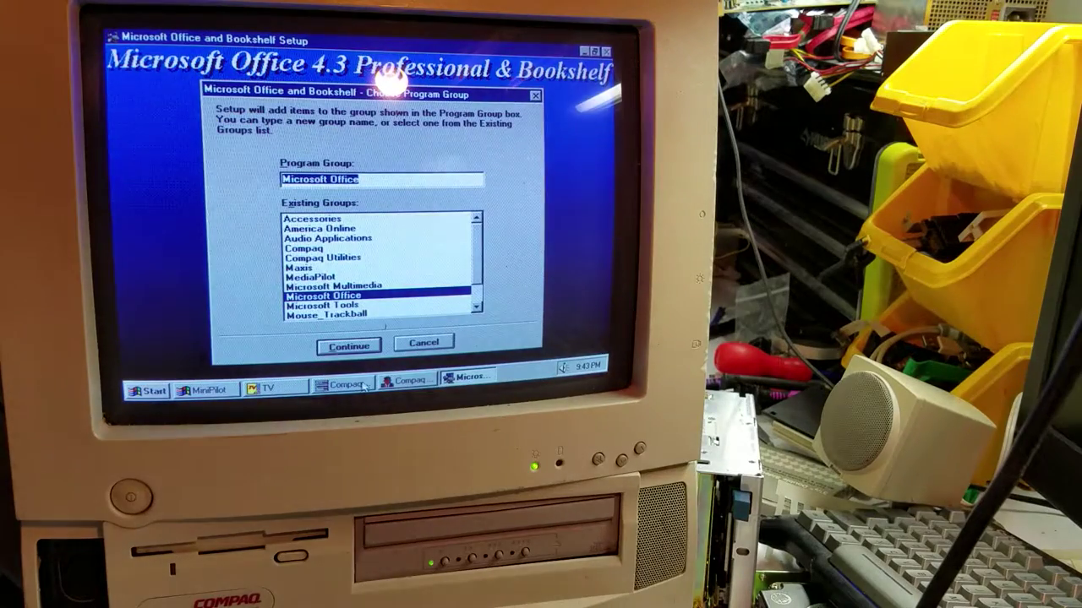
Accept Microsoft Office as the program group name and continue.
left_click(365, 344)
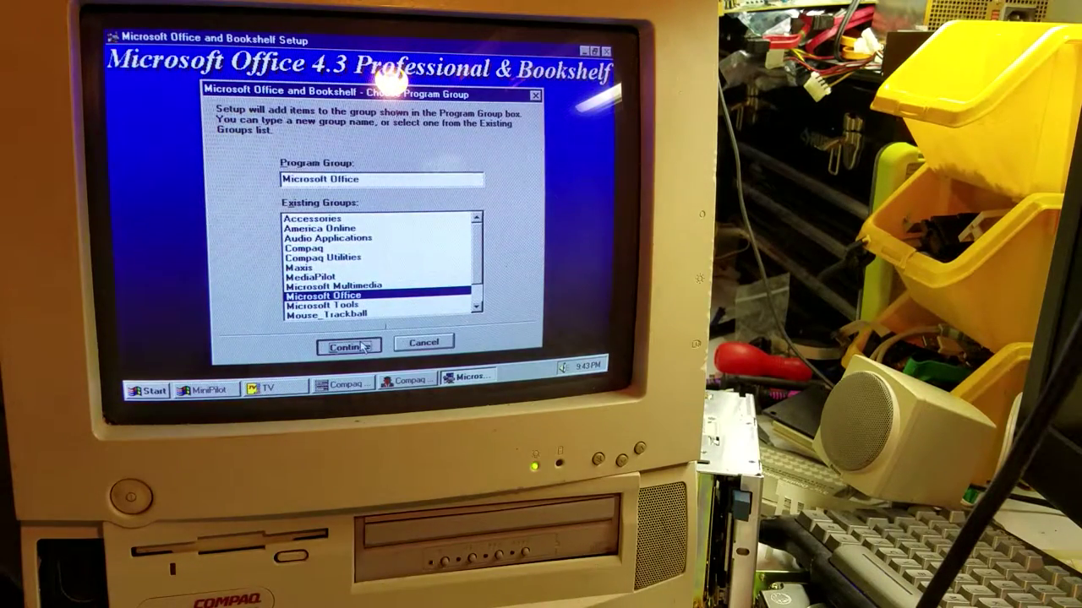